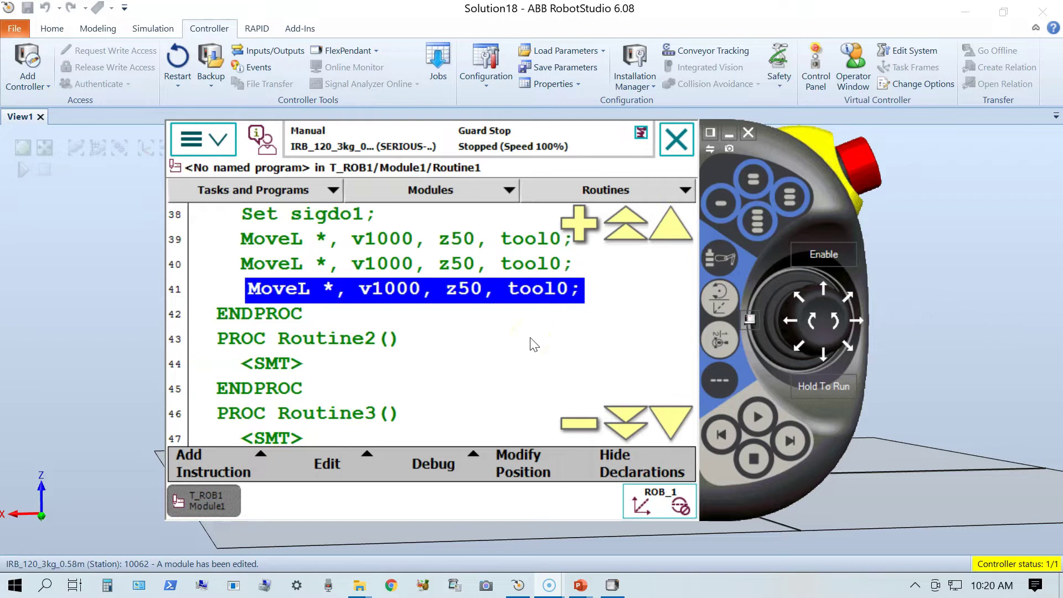
click(667, 225)
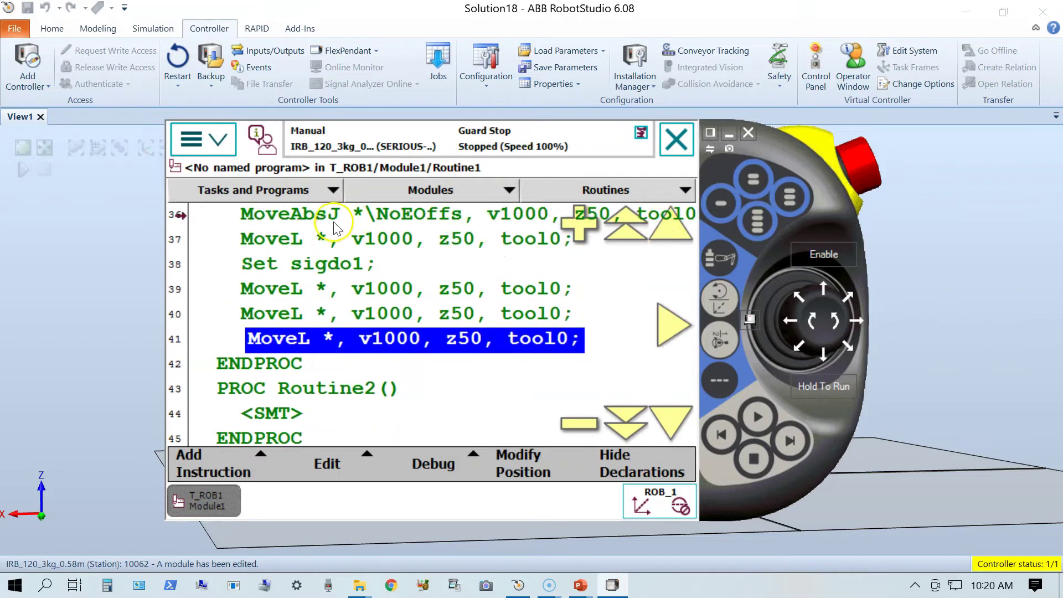
click(303, 245)
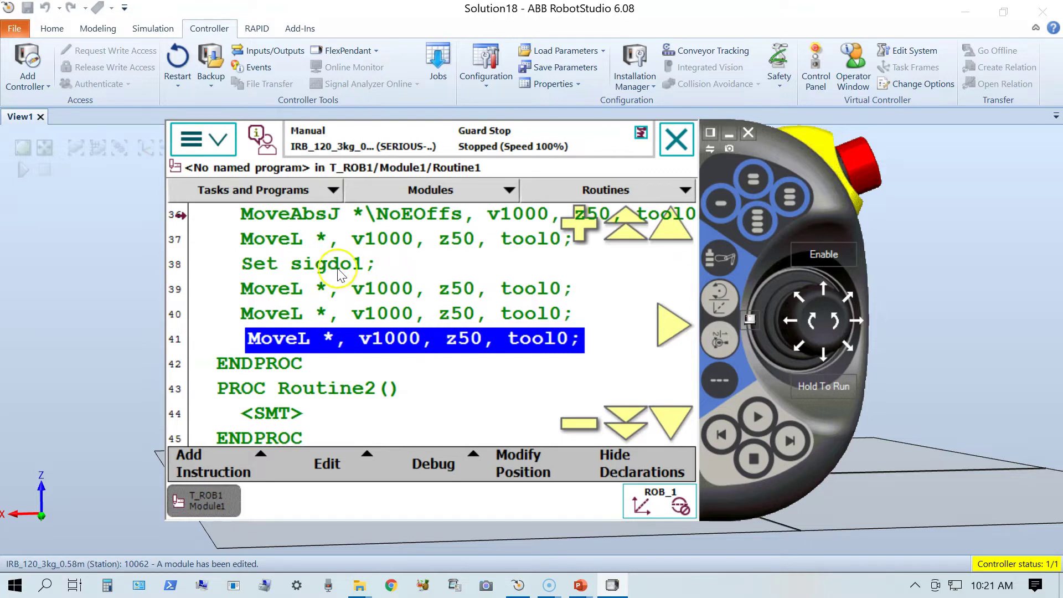
click(293, 366)
click(314, 348)
click(331, 266)
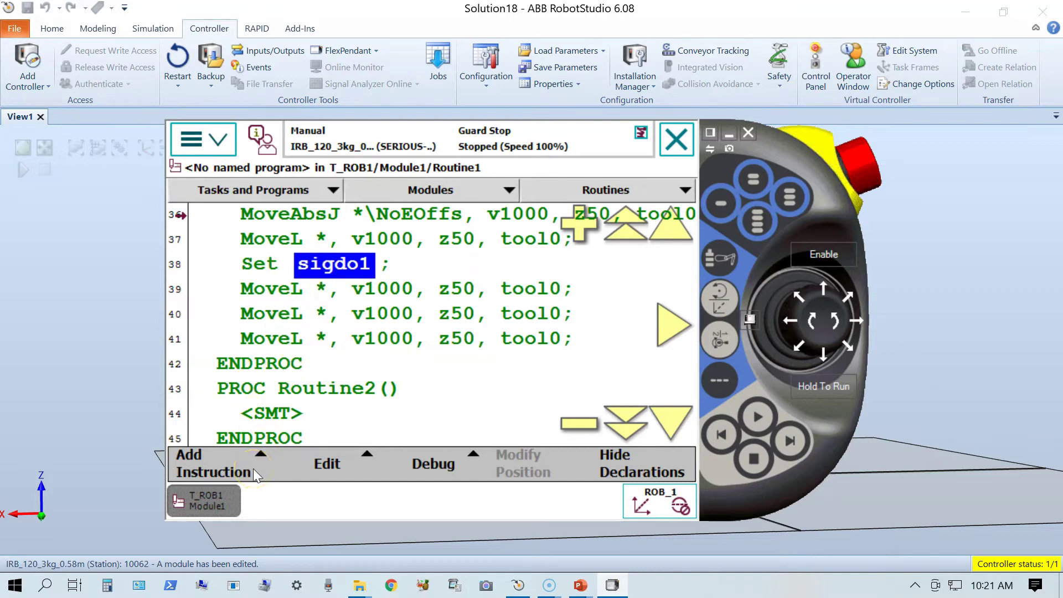
Step: Show the I/O instruction category and select the final MoveL on line 41 as insertion point
click(253, 469)
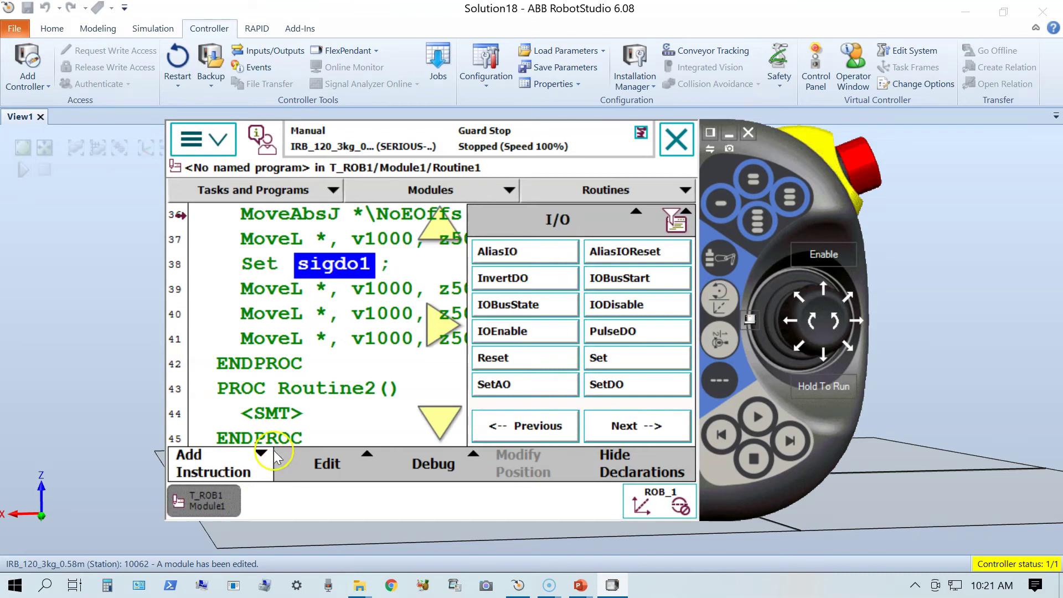
click(644, 215)
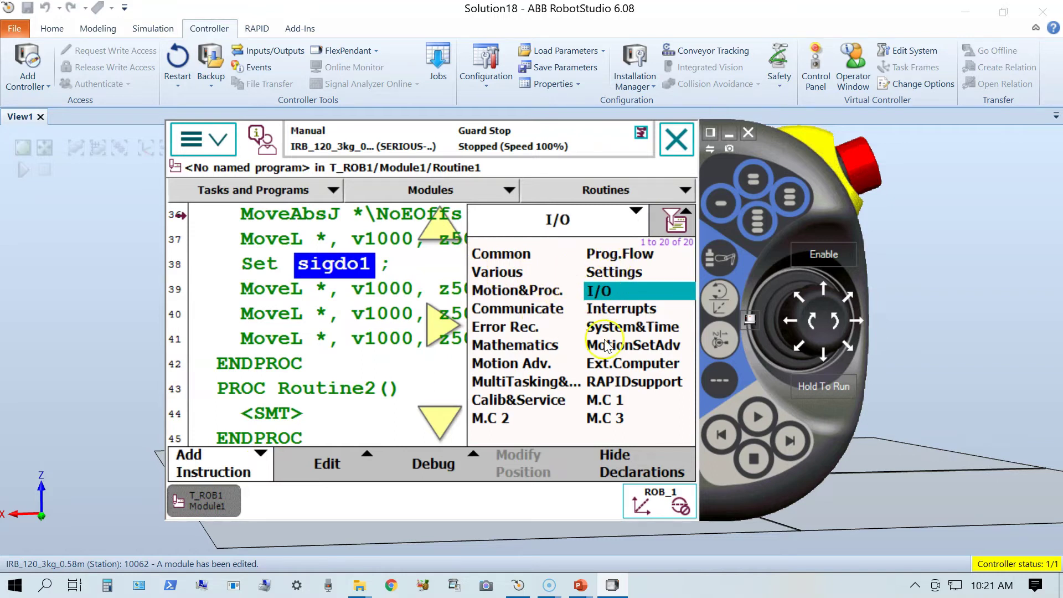
click(599, 291)
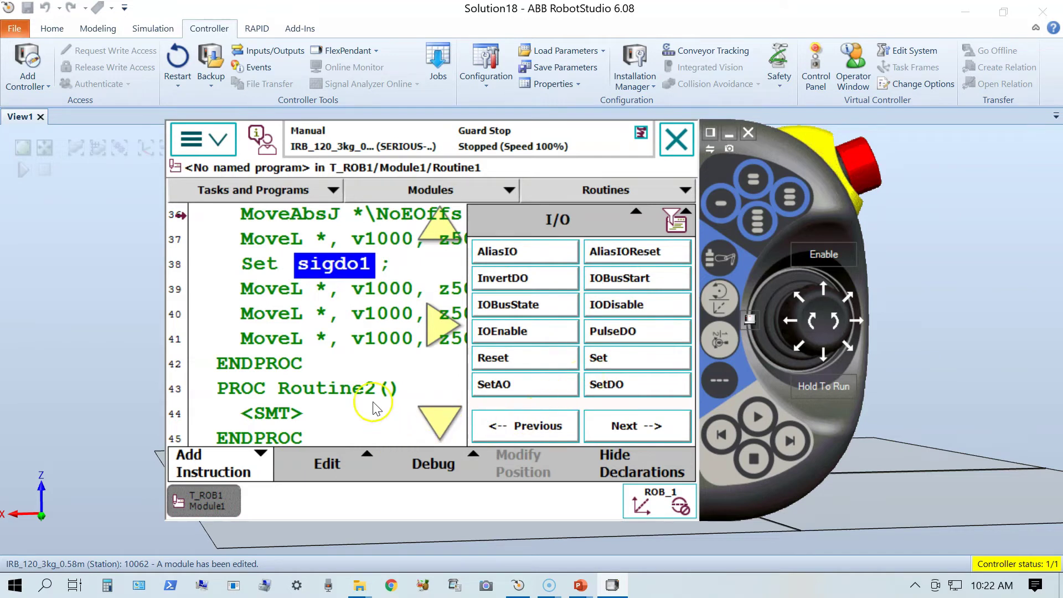
click(276, 339)
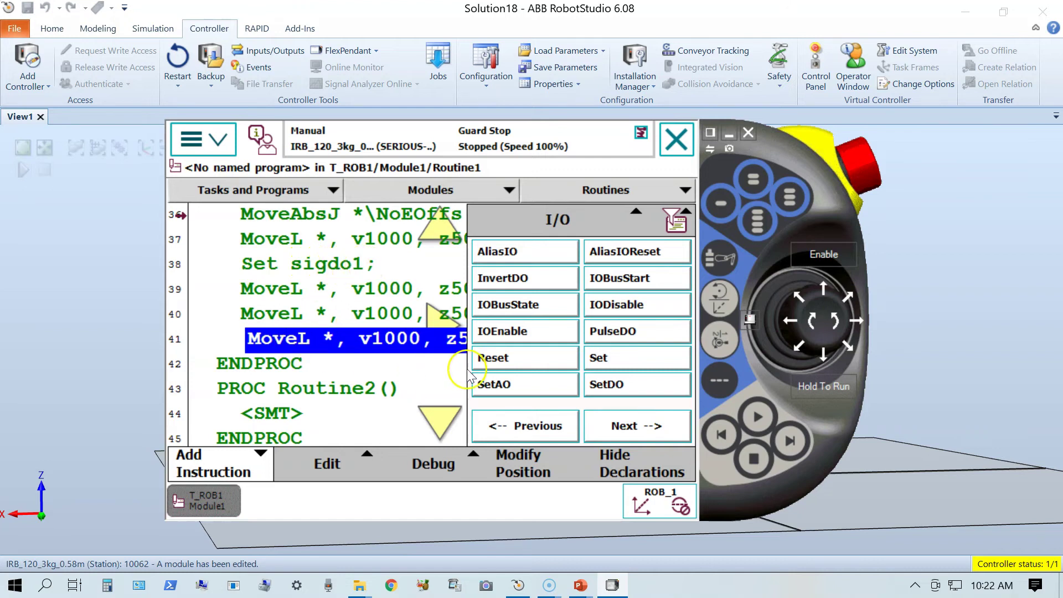
Step: Insert Reset sigdo1 on line 42 and open its sigdo1 signal argument
click(335, 239)
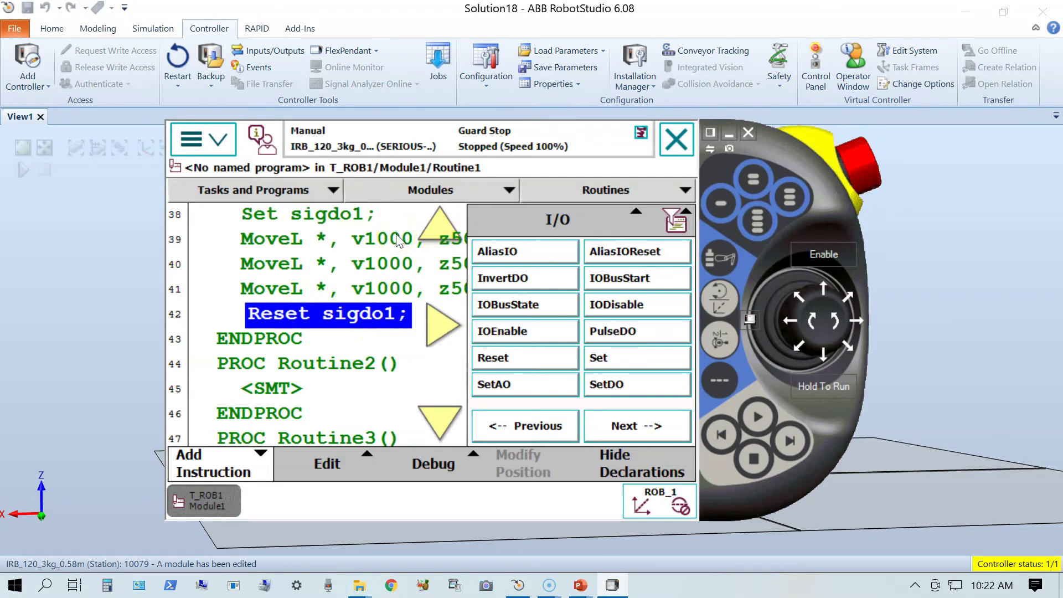
click(364, 312)
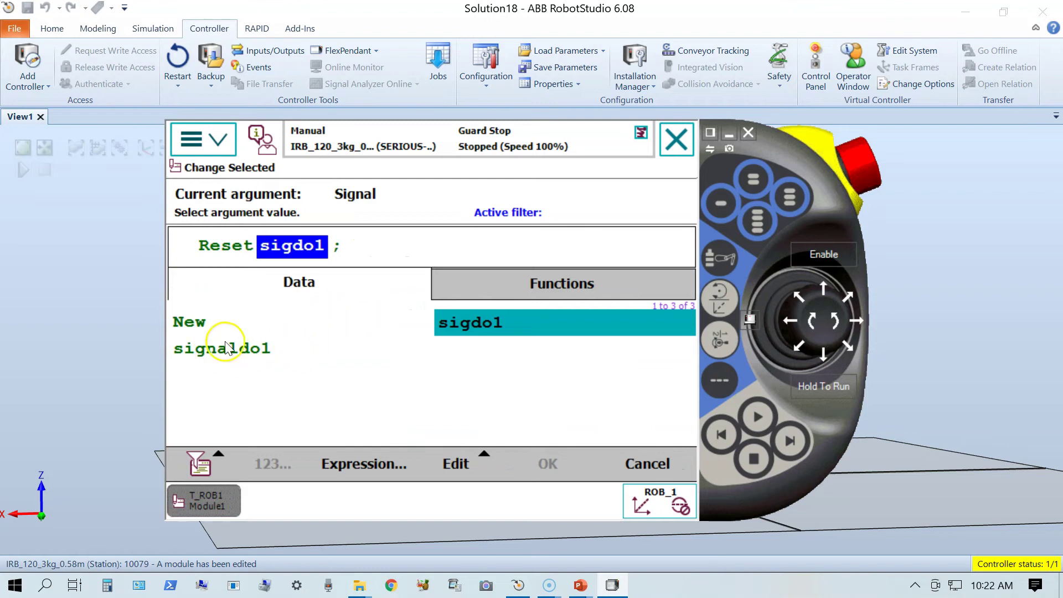
Step: Cancel the Change Selected screen, keeping sigdo1, and return to the Program Editor
click(477, 425)
click(648, 463)
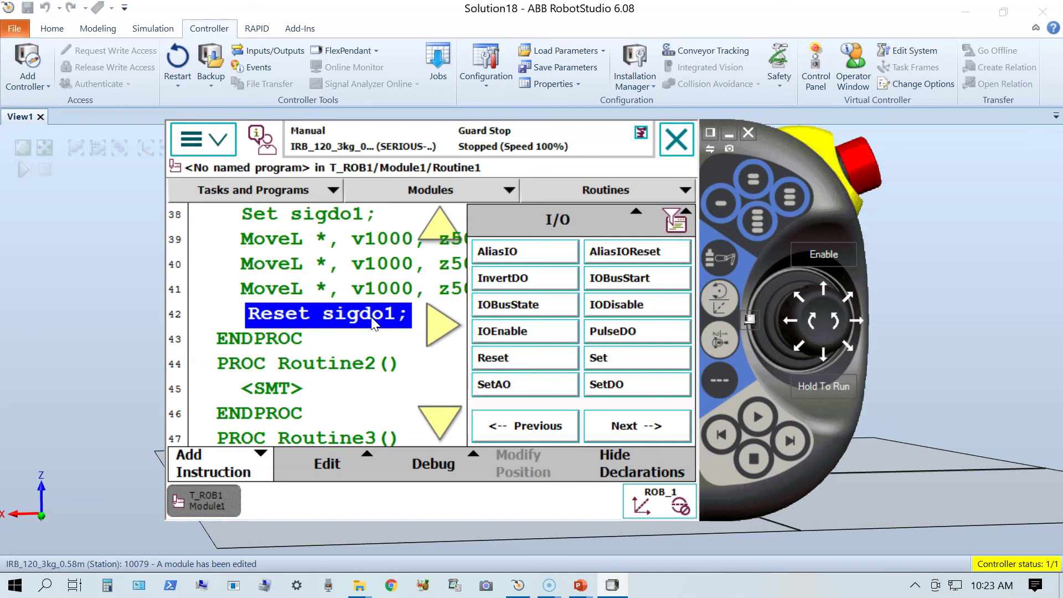
click(258, 352)
click(414, 349)
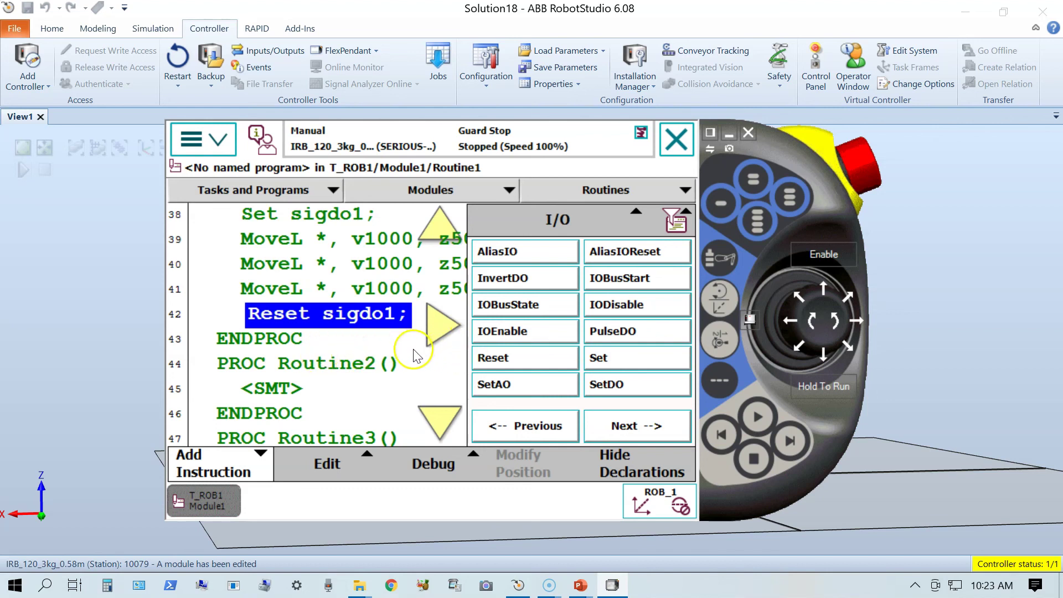